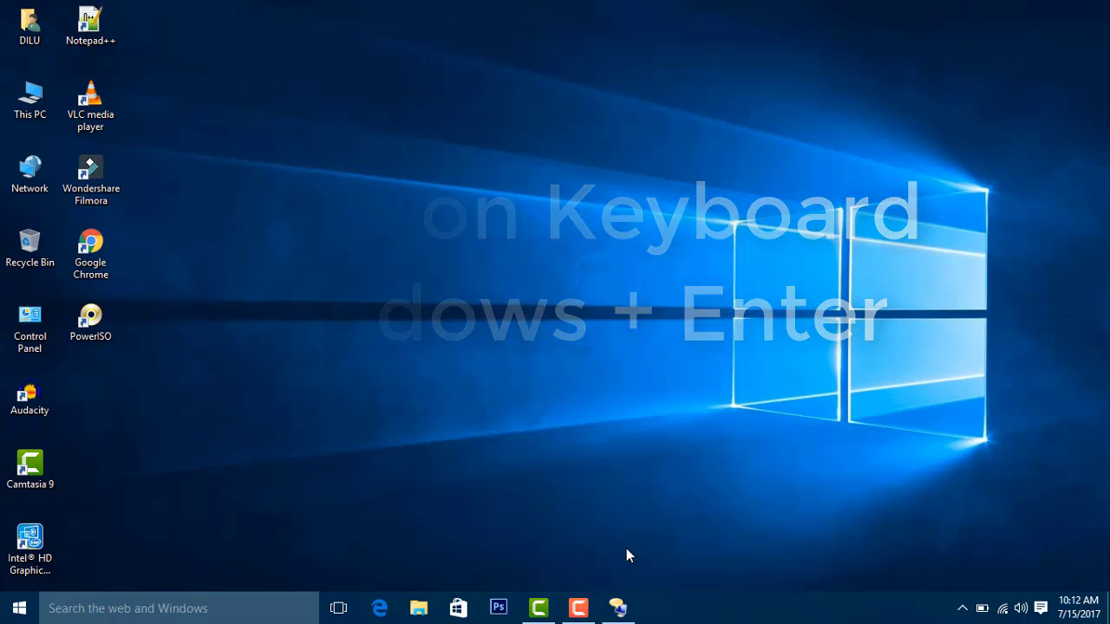
- Open the Narrator command shortcuts, select the Do primary action command, and save the settings
left_click(618, 608)
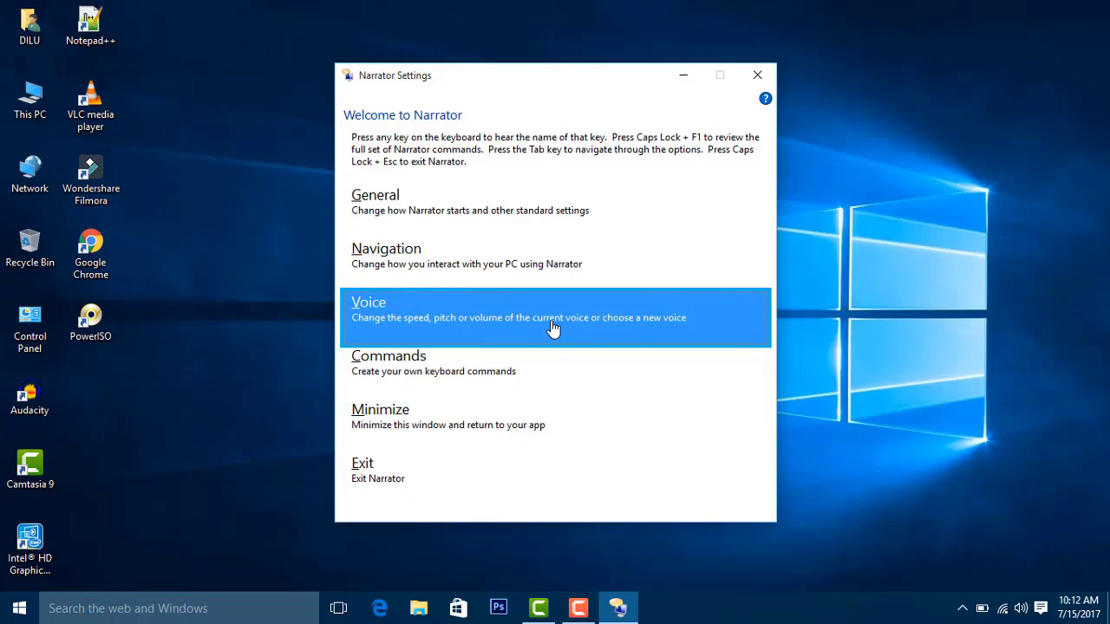
left_click(545, 374)
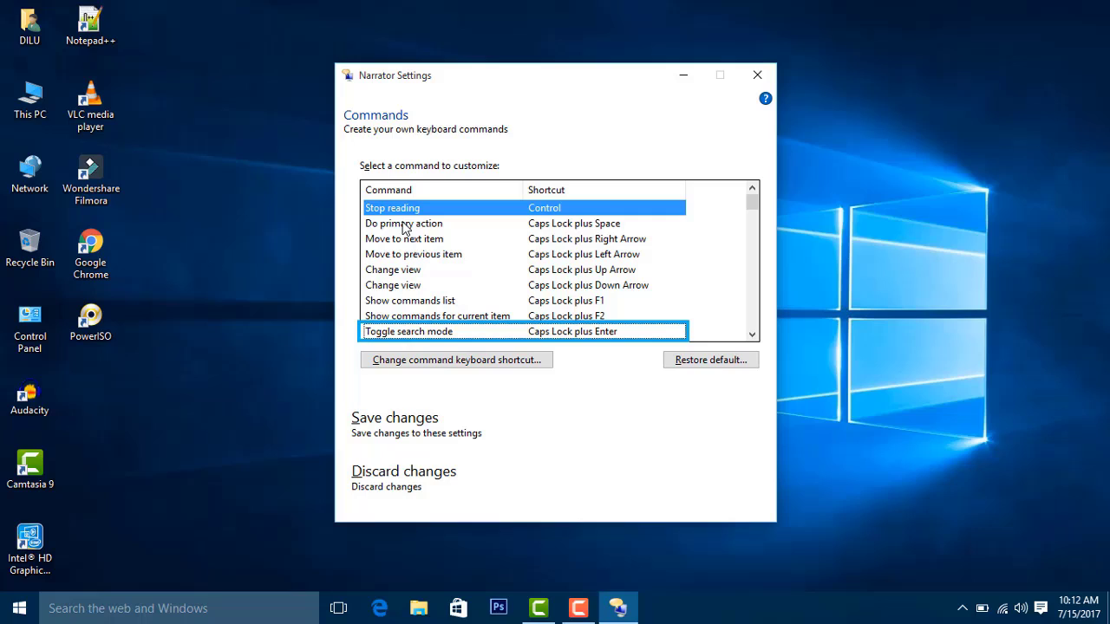
left_click(404, 224)
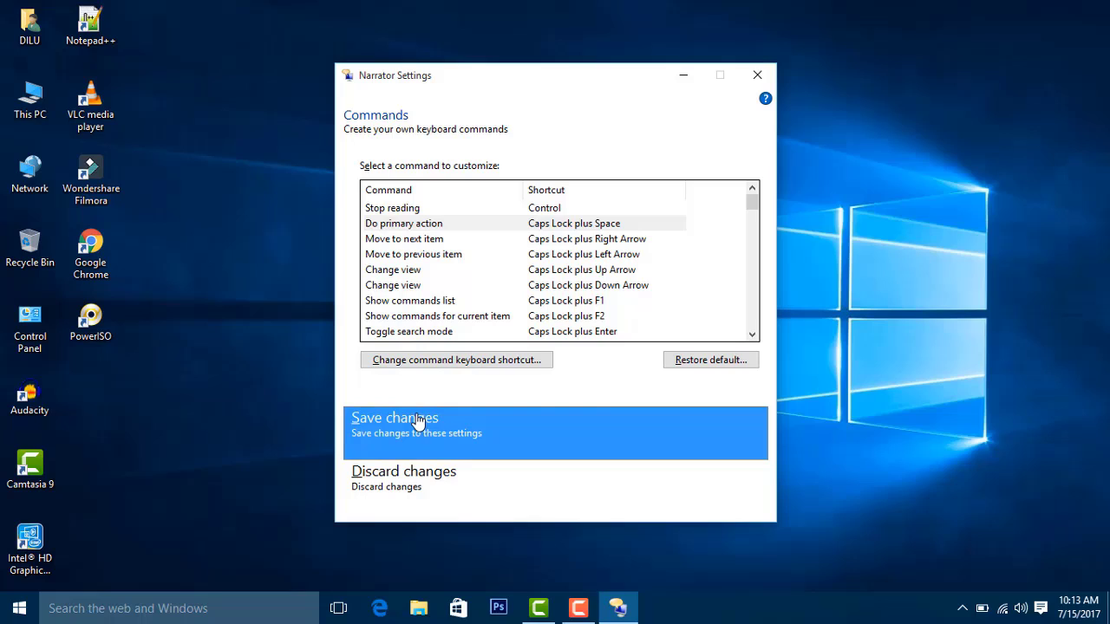
left_click(523, 446)
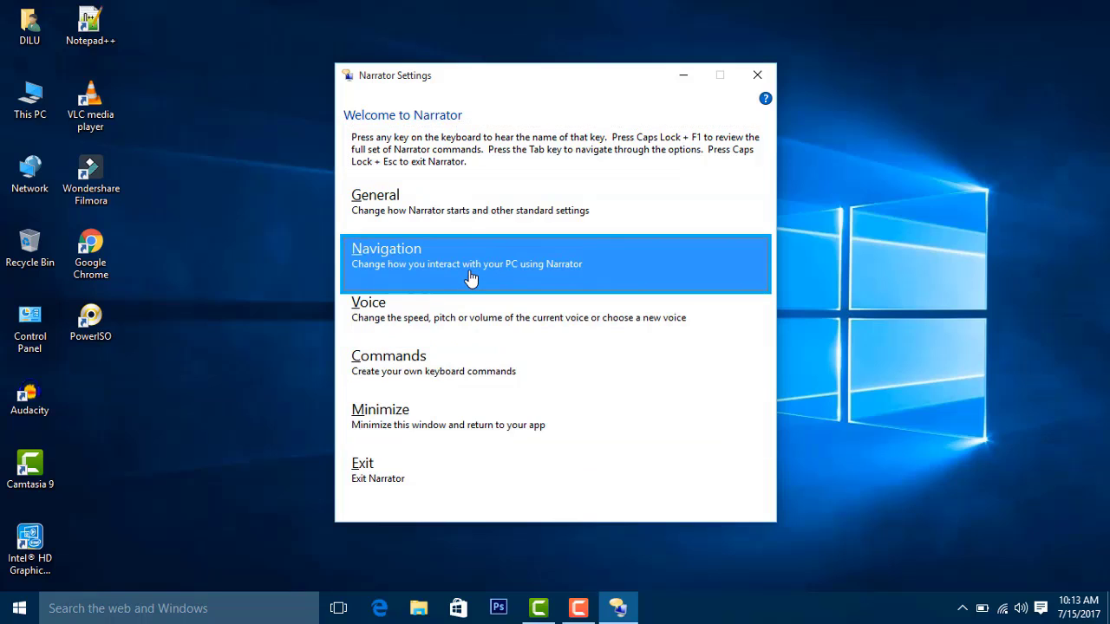
- Open Narrator's General settings and go through the Narrator key lock, hear characters and hear words options
left_click(468, 232)
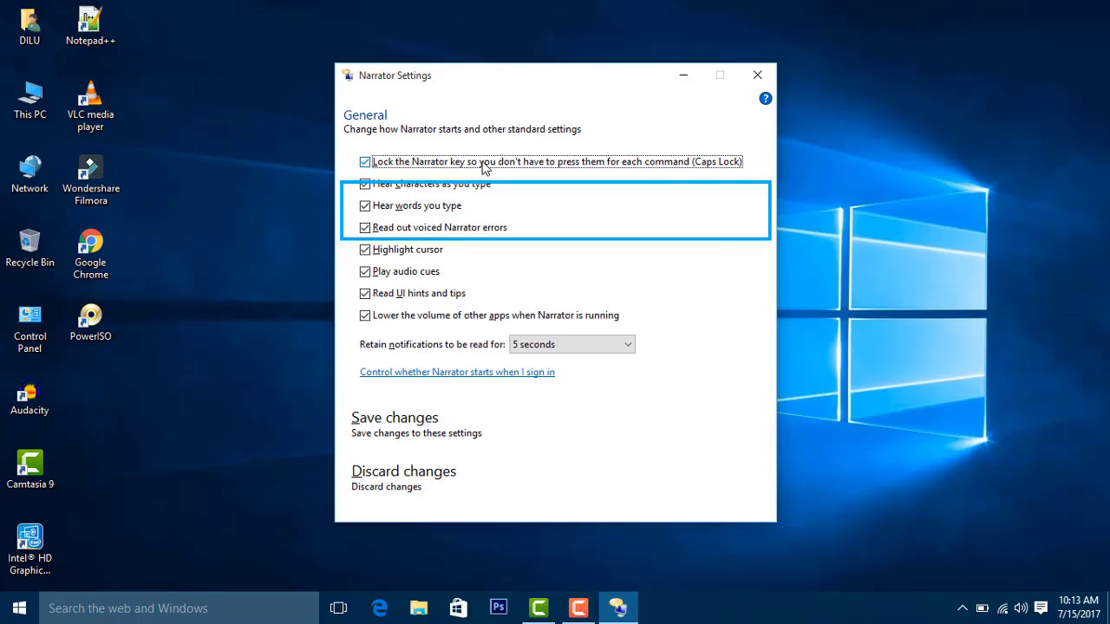
left_click(429, 167)
left_click(429, 167)
left_click(431, 185)
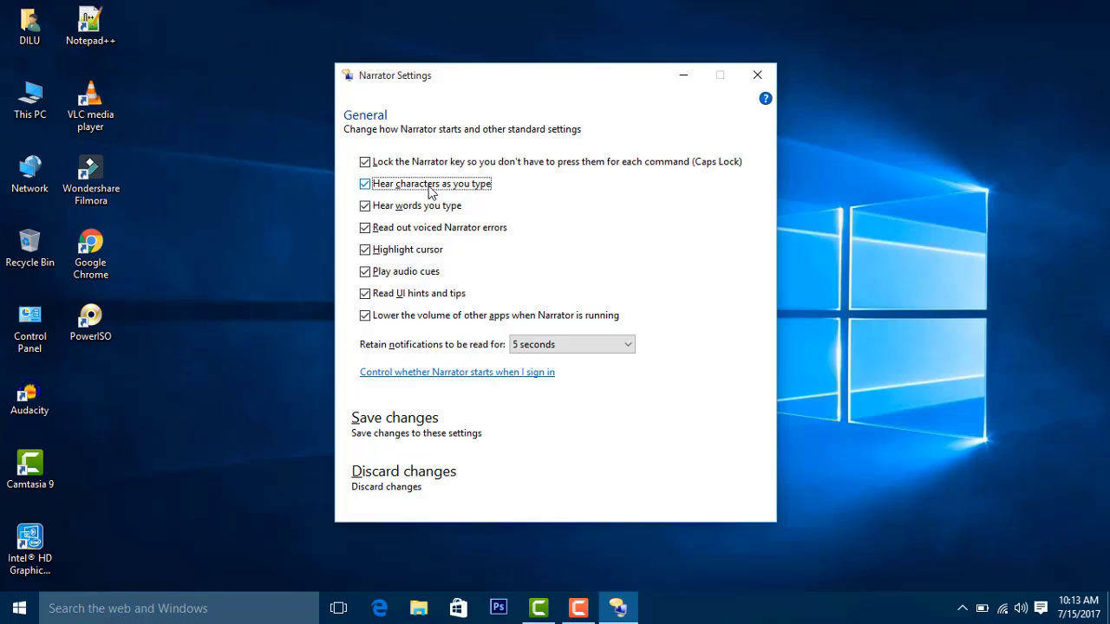
left_click(432, 209)
left_click(433, 213)
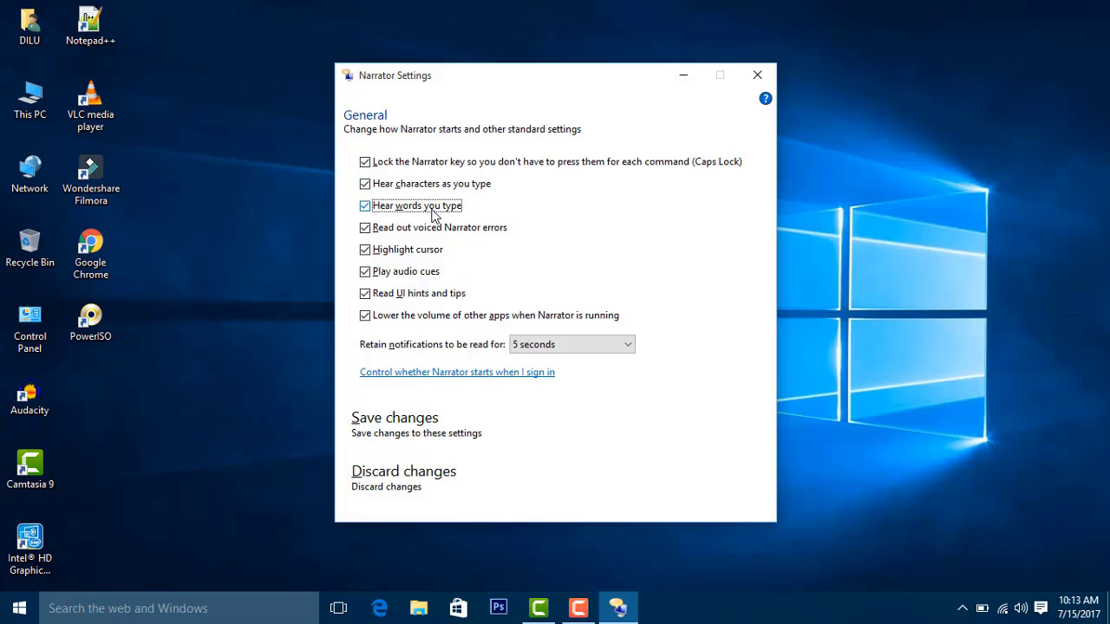
- Go through the remaining General options, from reading out voiced Narrator errors to notification retention and starting Narrator at sign-in
left_click(442, 233)
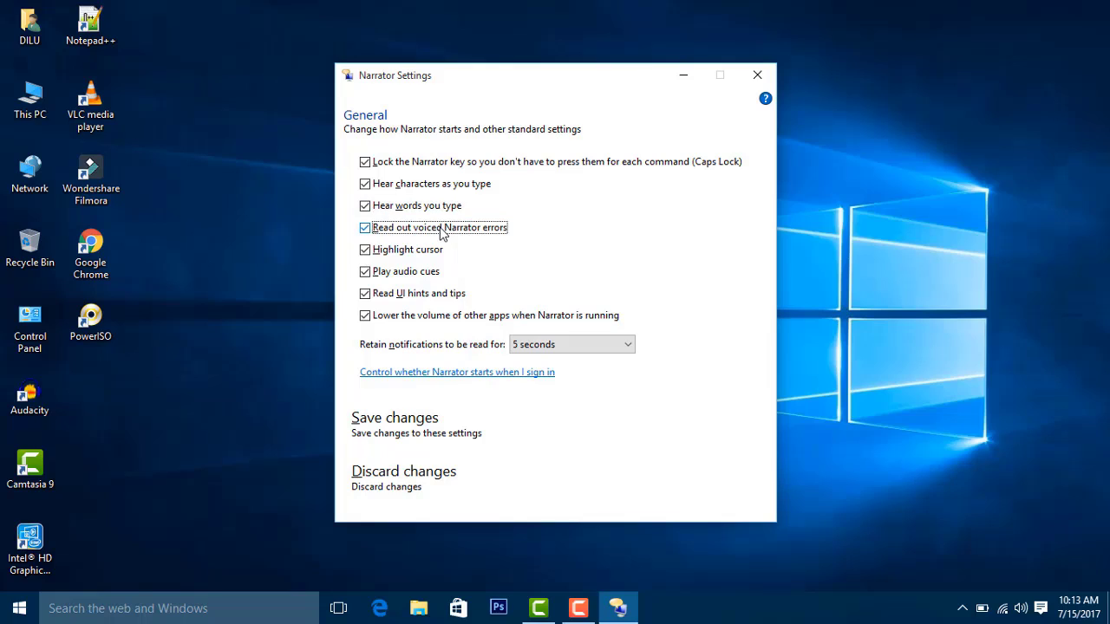
left_click(419, 253)
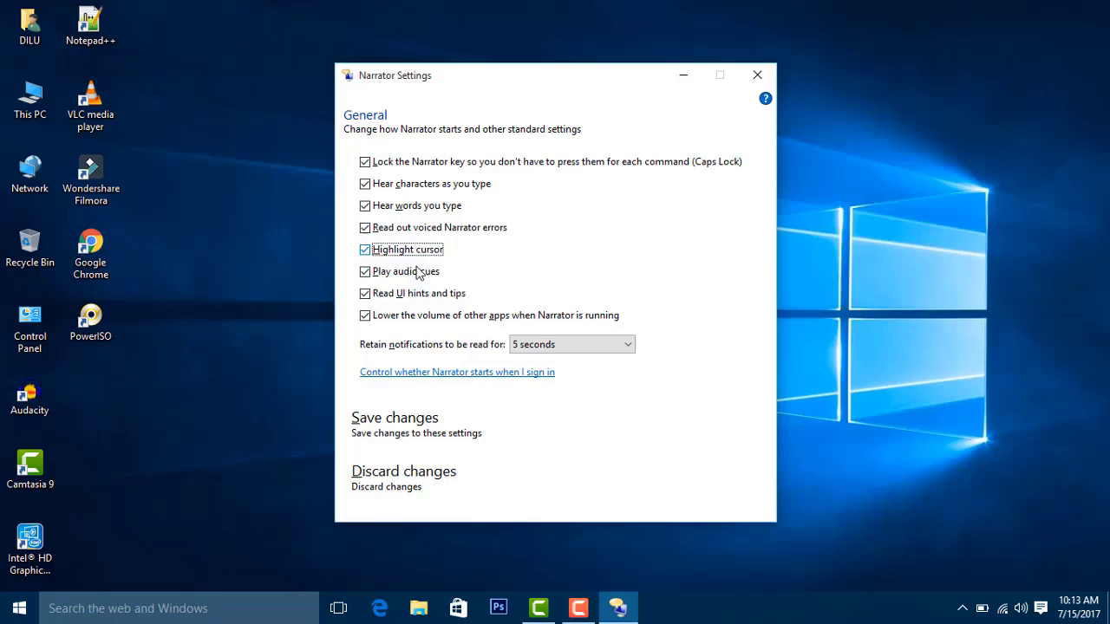
left_click(416, 278)
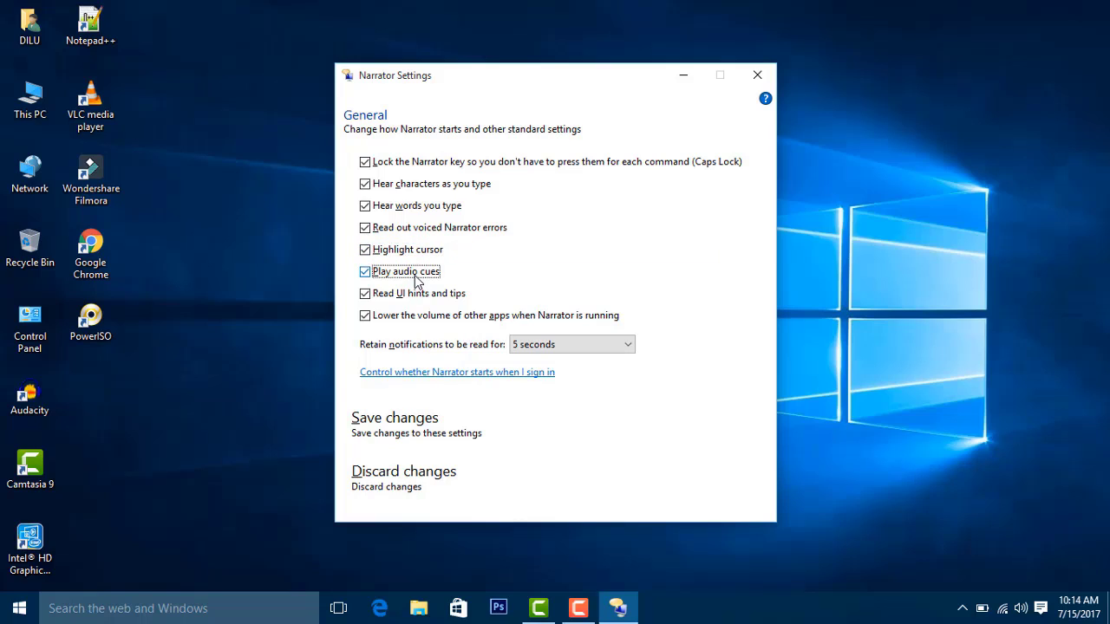
left_click(428, 301)
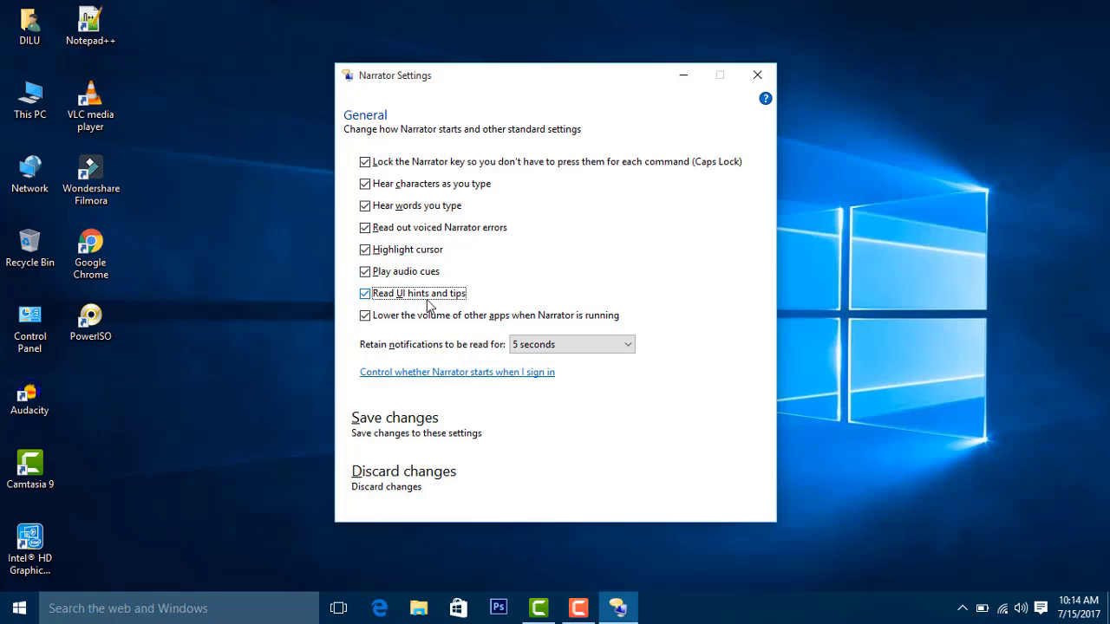
left_click(436, 318)
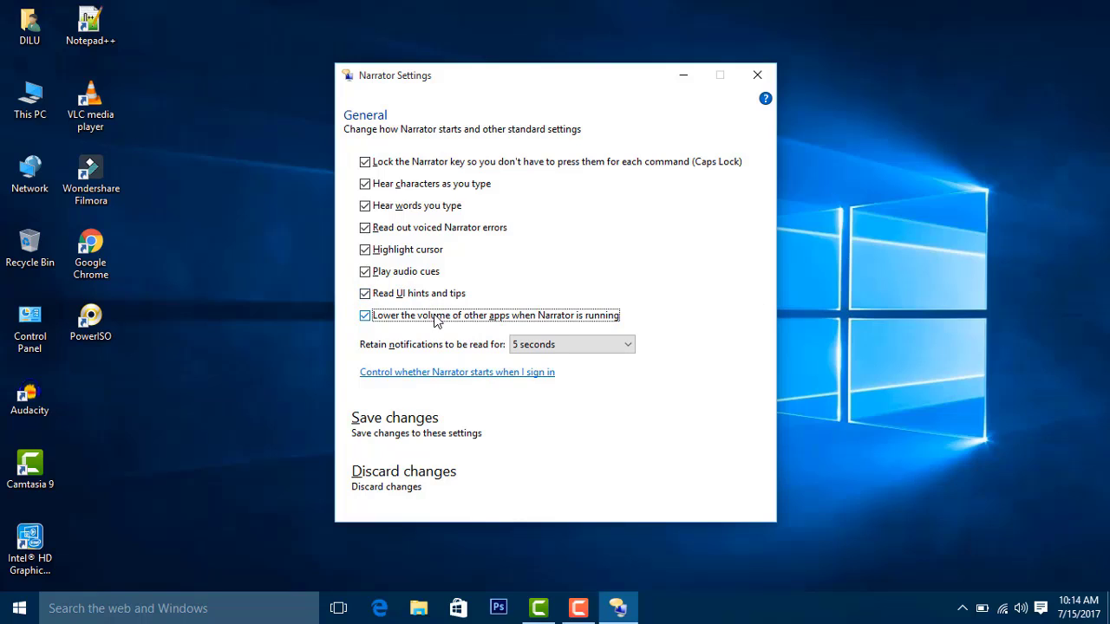
key("Tab")
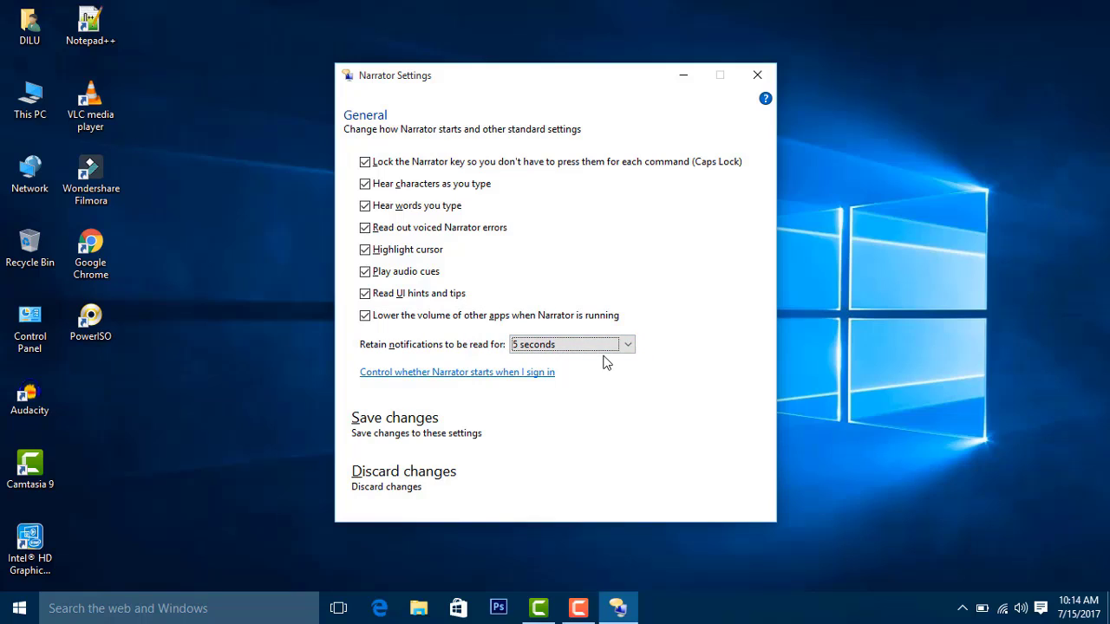
left_click(525, 382)
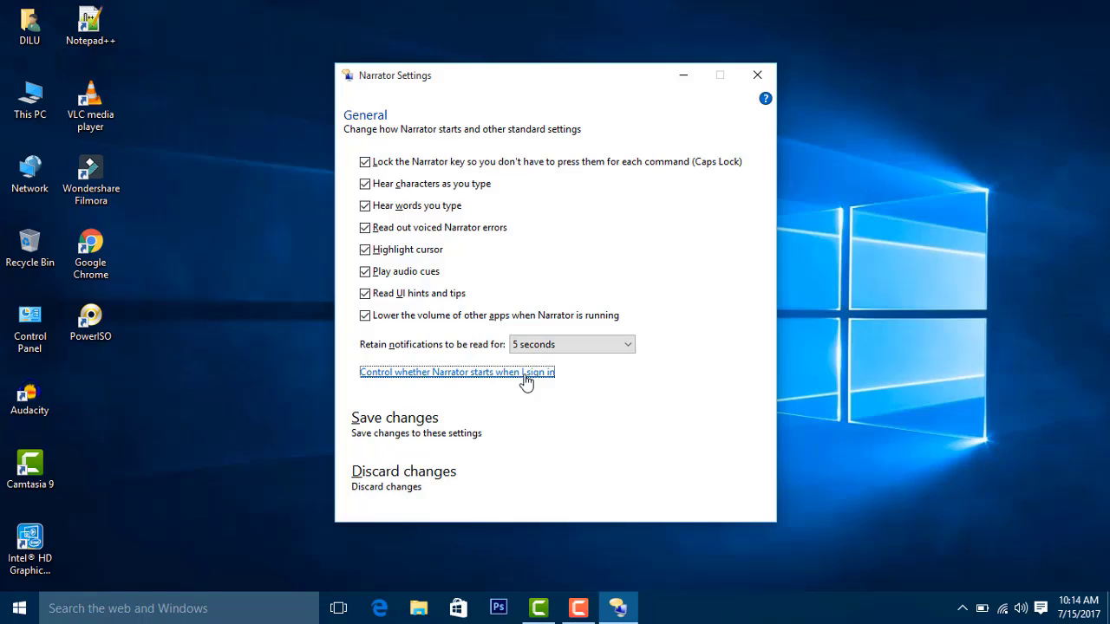
- Save the General settings with all options kept enabled and minimize the Narrator settings window
left_click(429, 421)
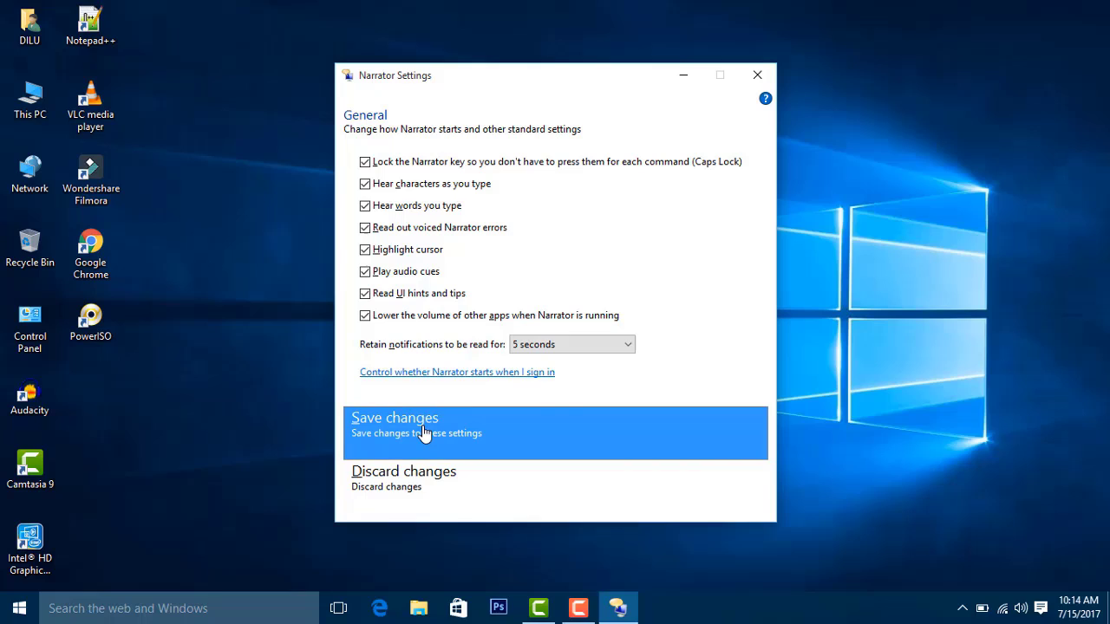
left_click(424, 434)
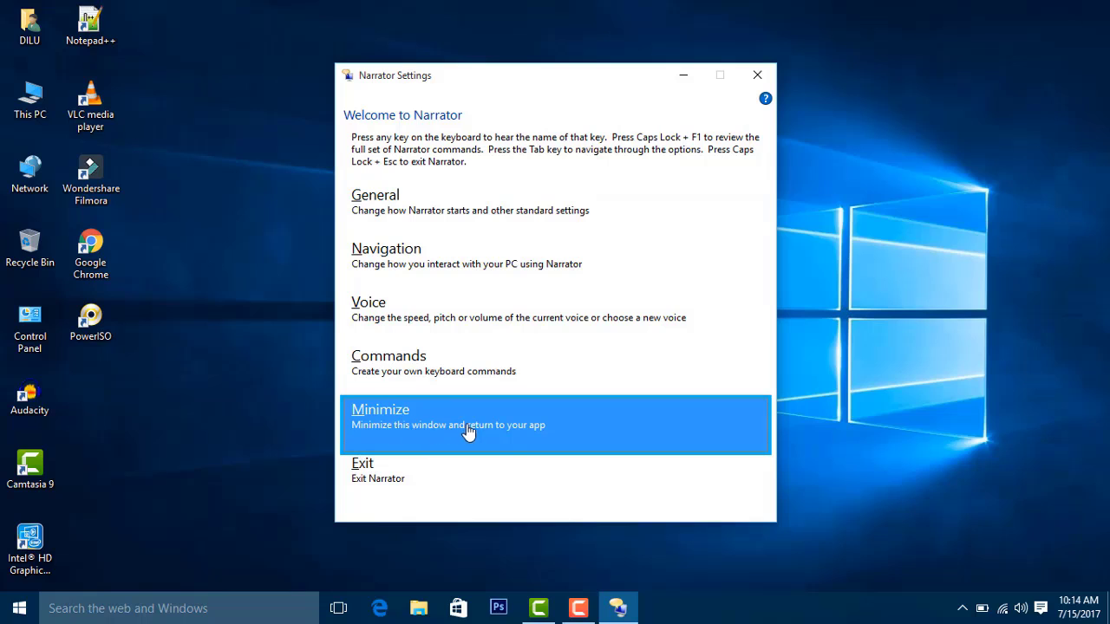
left_click(538, 427)
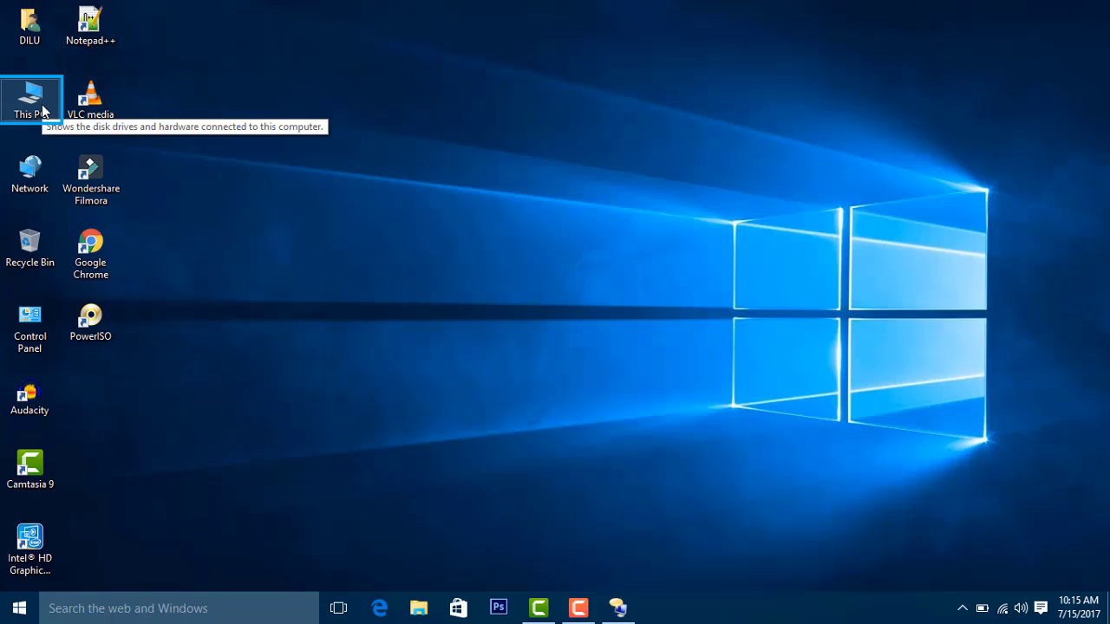
- Open the Hollywood folder on the IMMY (E:) drive from This PC
double_click(34, 102)
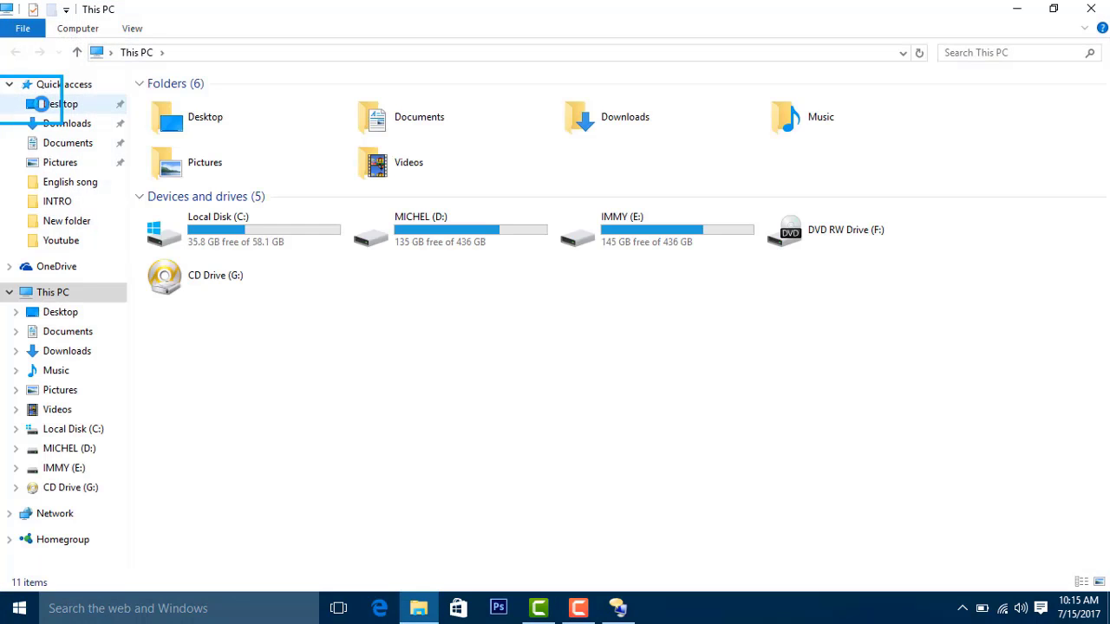
double_click(669, 241)
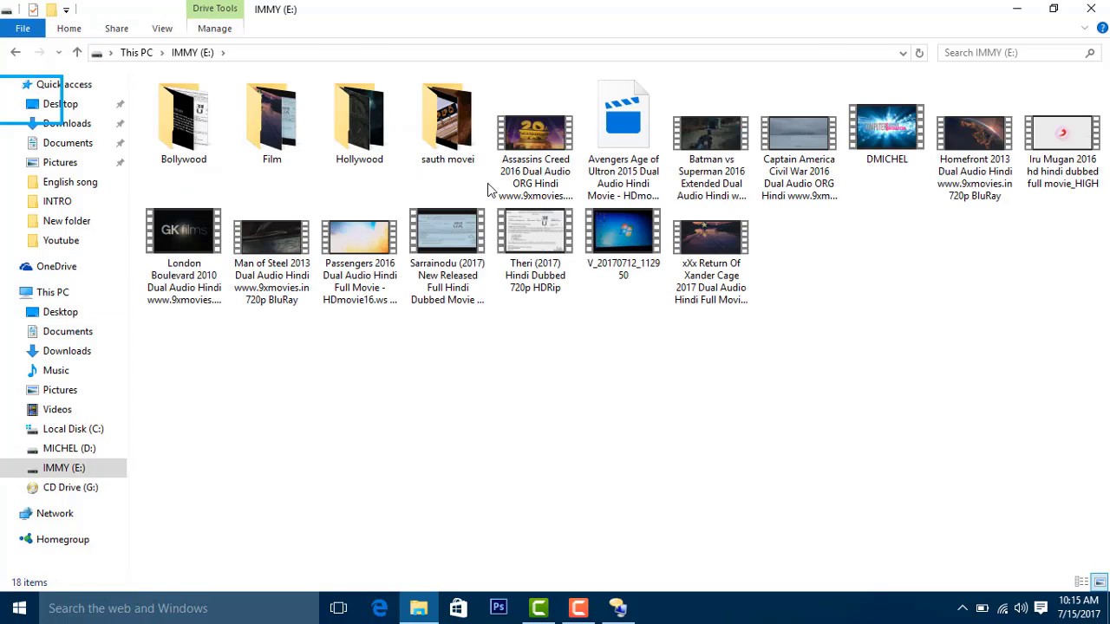
double_click(361, 120)
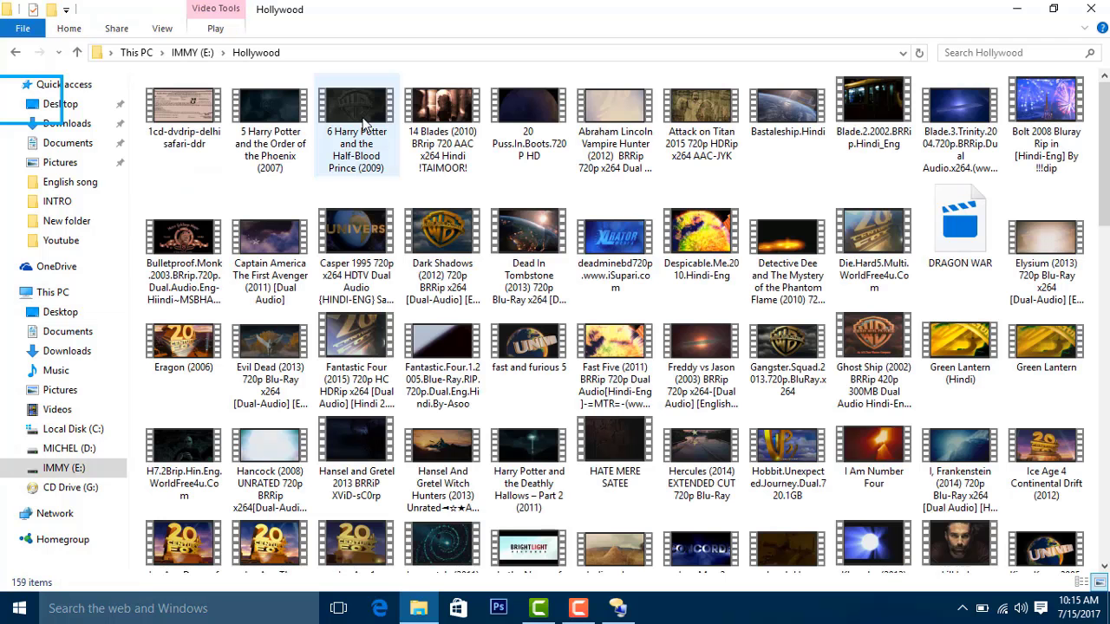
- Try Narrator on the Hollywood videos by moving among Delhi Safari, Bulletproof Monk, Harry Potter 5 and Dead In Tombstone
left_click(196, 115)
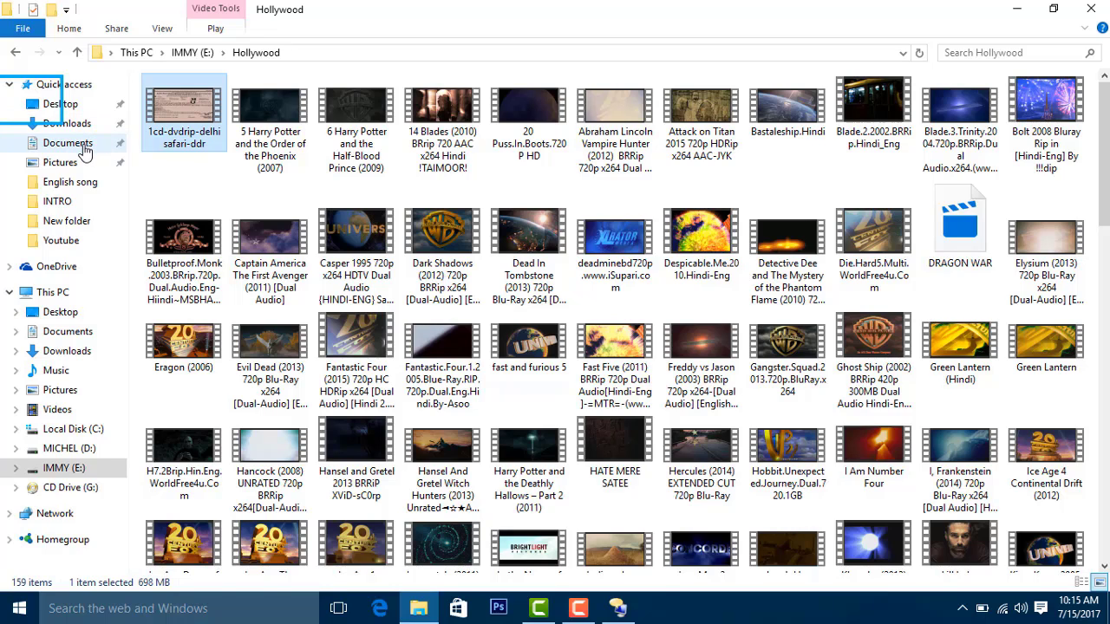
left_click(182, 252)
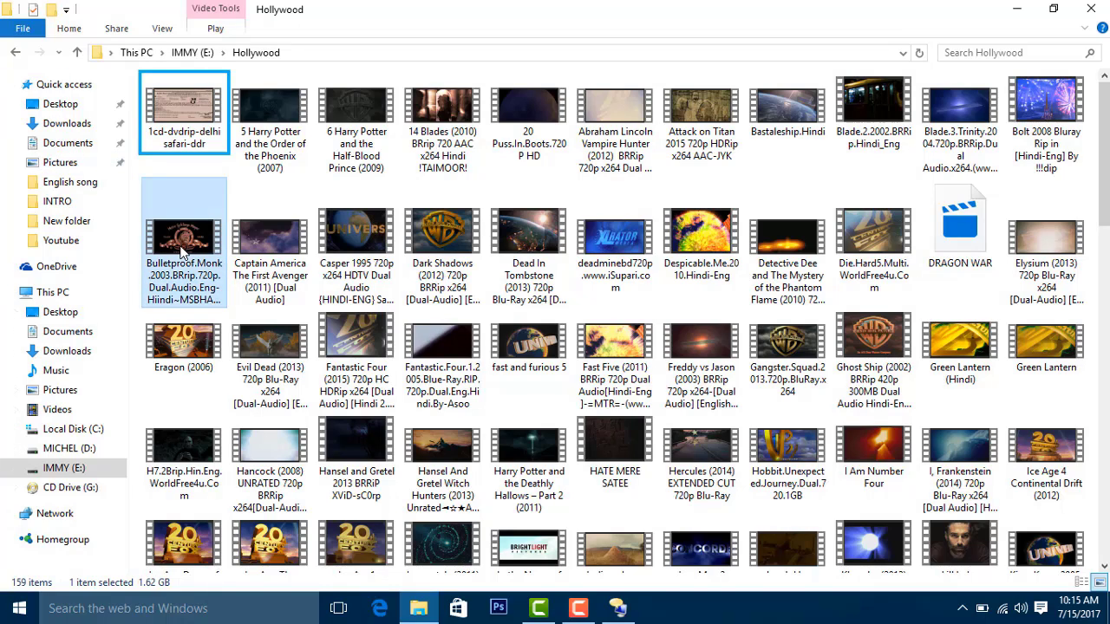
left_click(258, 117)
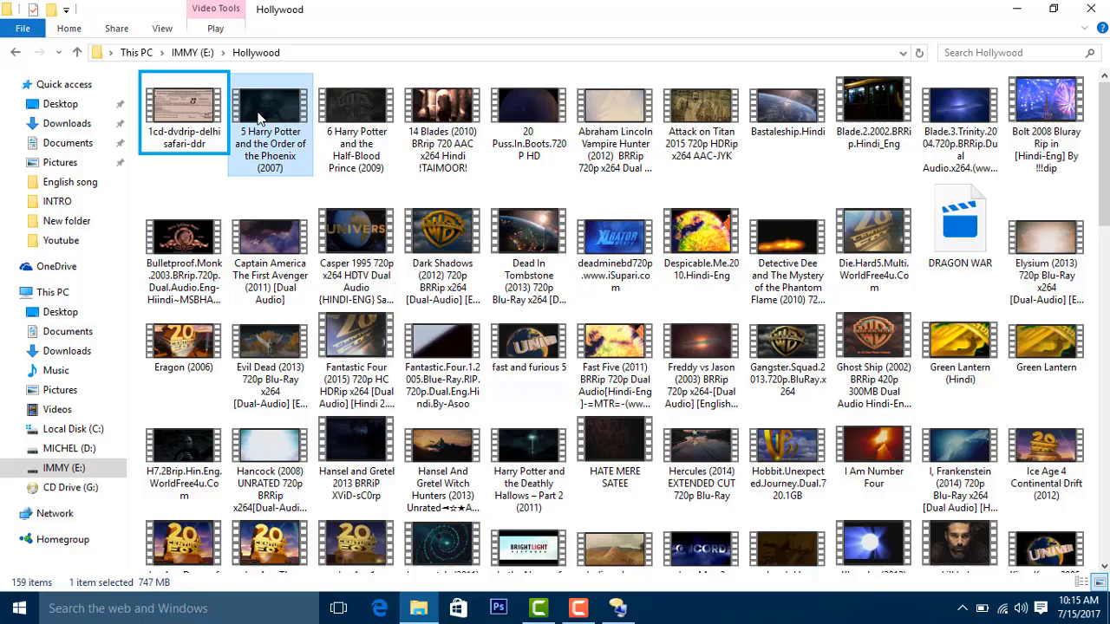
left_click(180, 252)
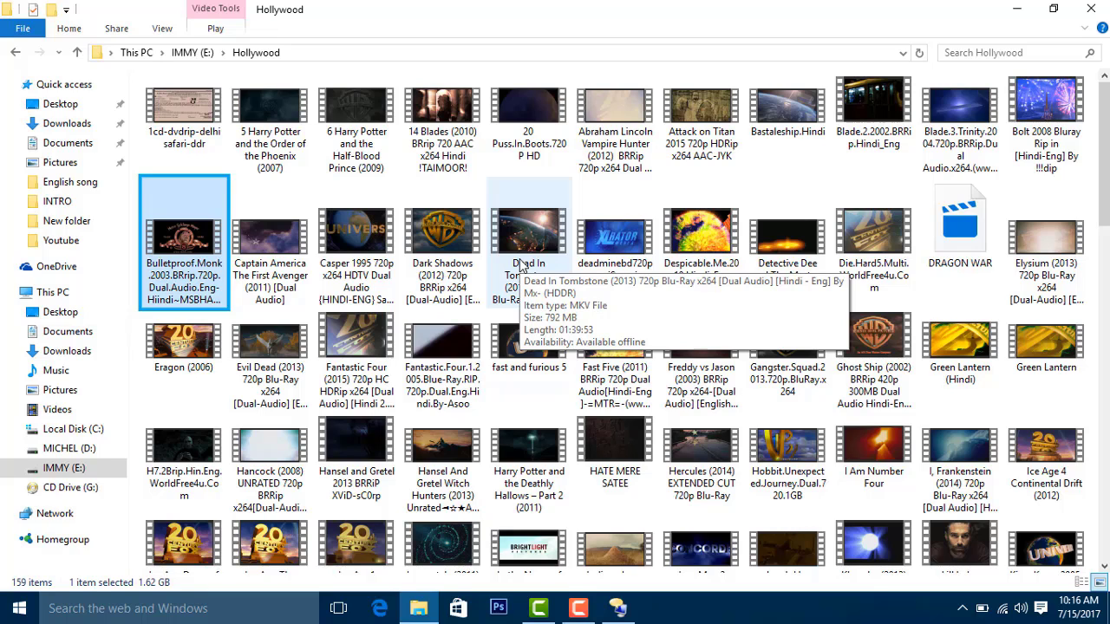
left_click(521, 264)
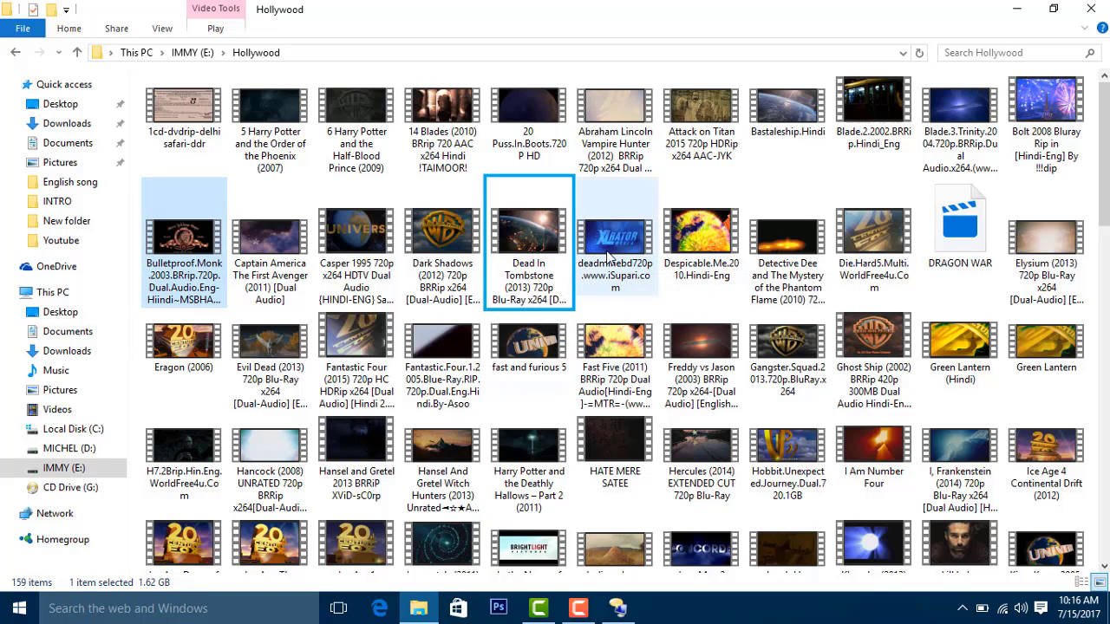
key("ctrl+Right")
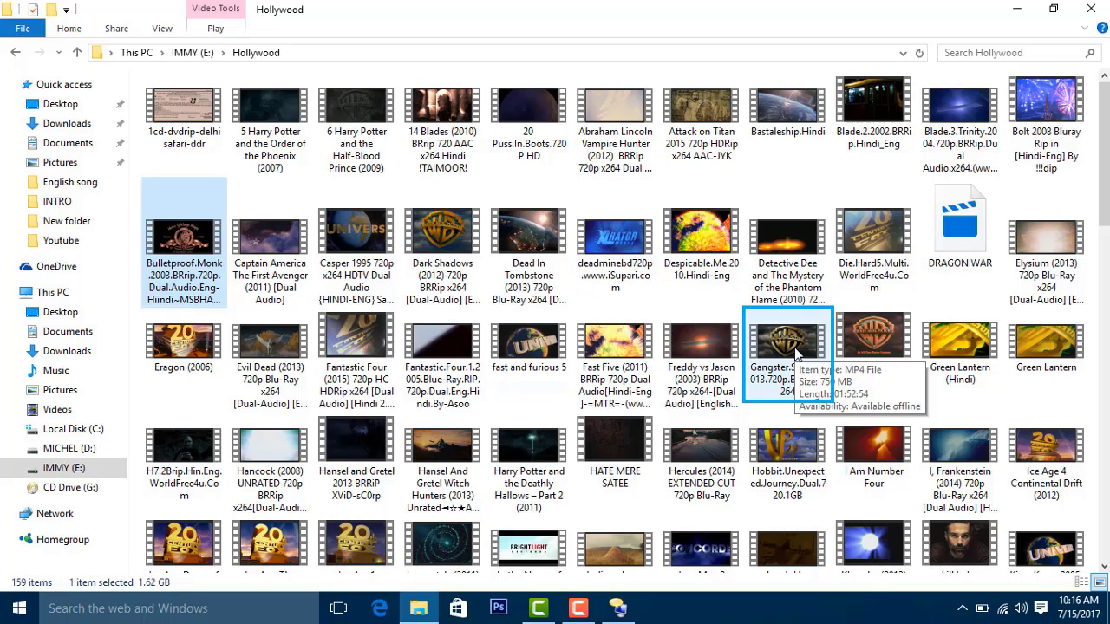
- Return to the IMMY (E:) drive and clear the Hollywood folder selection
left_click(61, 84)
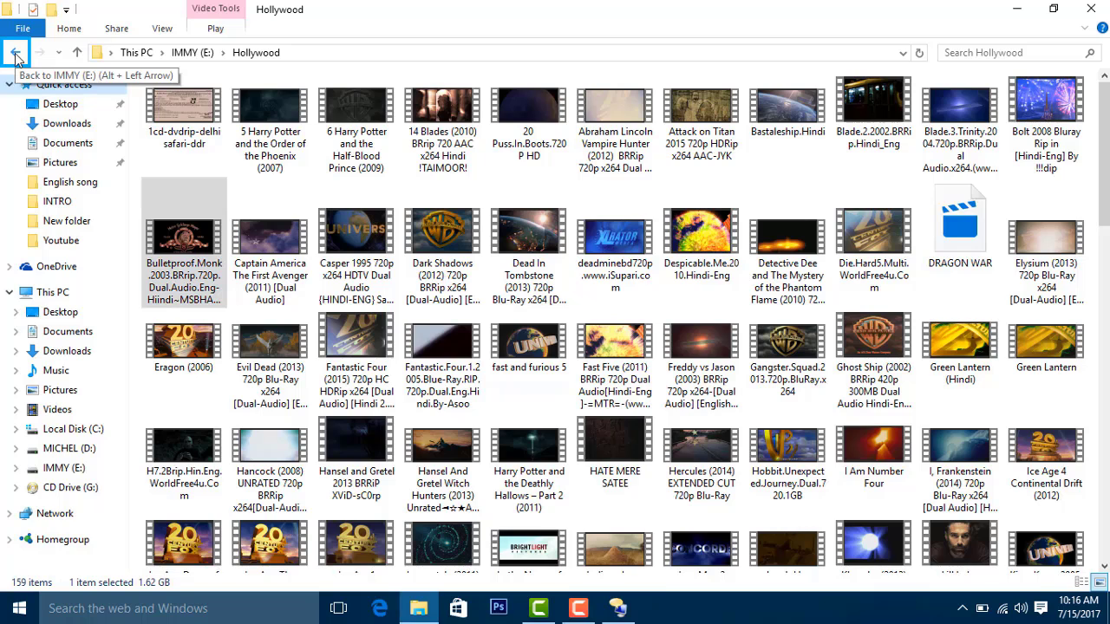
left_click(15, 55)
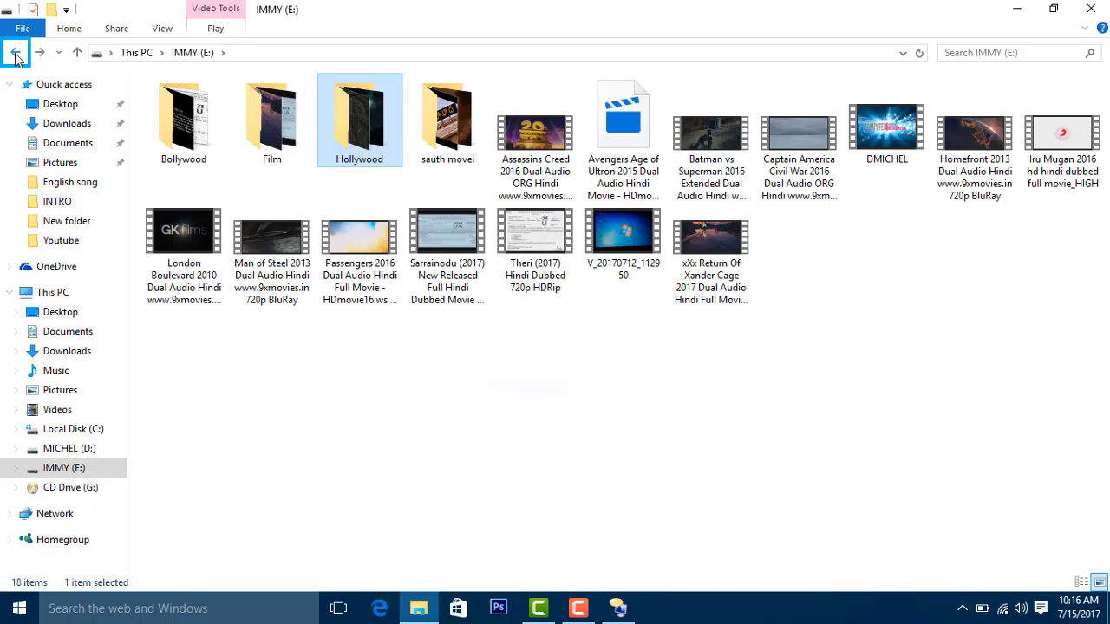
left_click(524, 370)
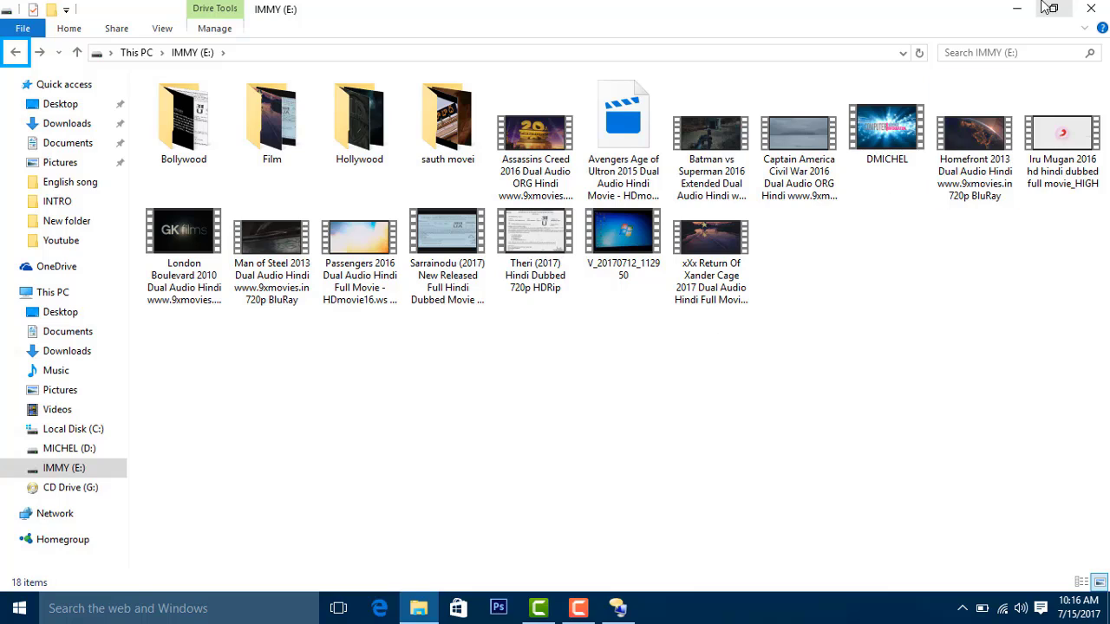